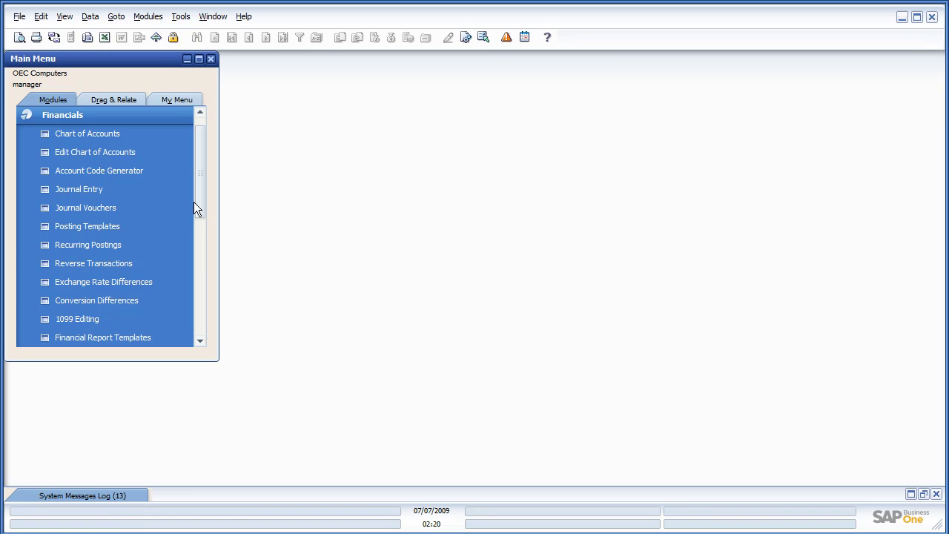
# Review the Posting Periods list to confirm every 2006 period is locked, closing without changes
pyautogui.click(155, 118)
pyautogui.click(122, 119)
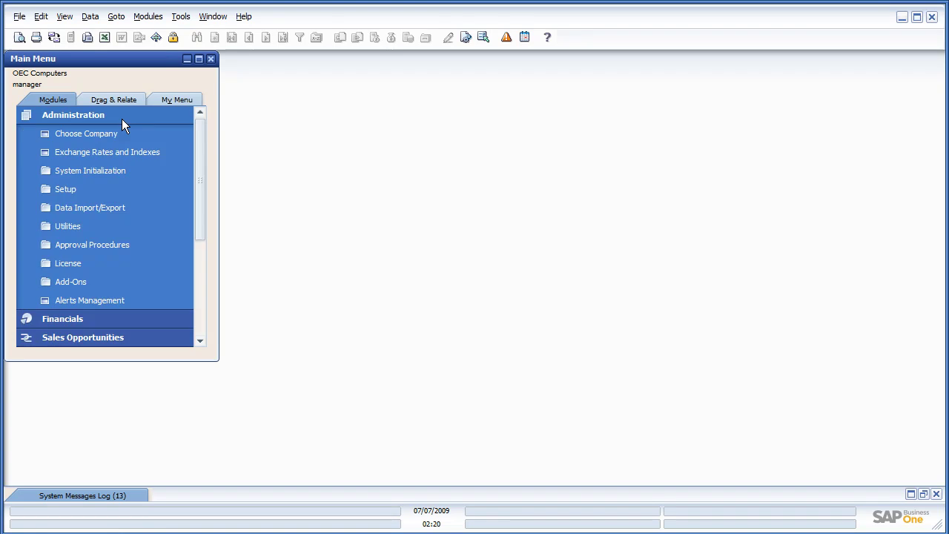
pyautogui.click(82, 228)
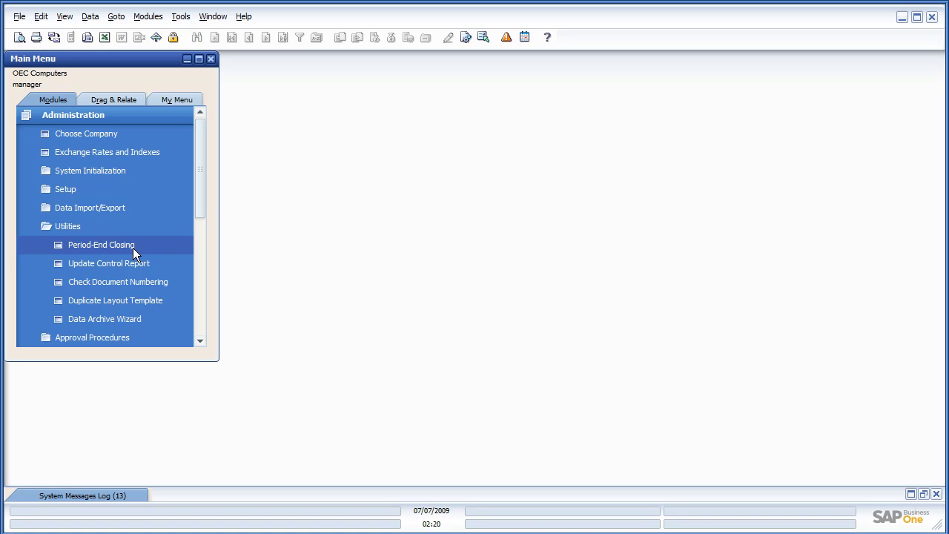
pyautogui.click(92, 174)
pyautogui.click(93, 177)
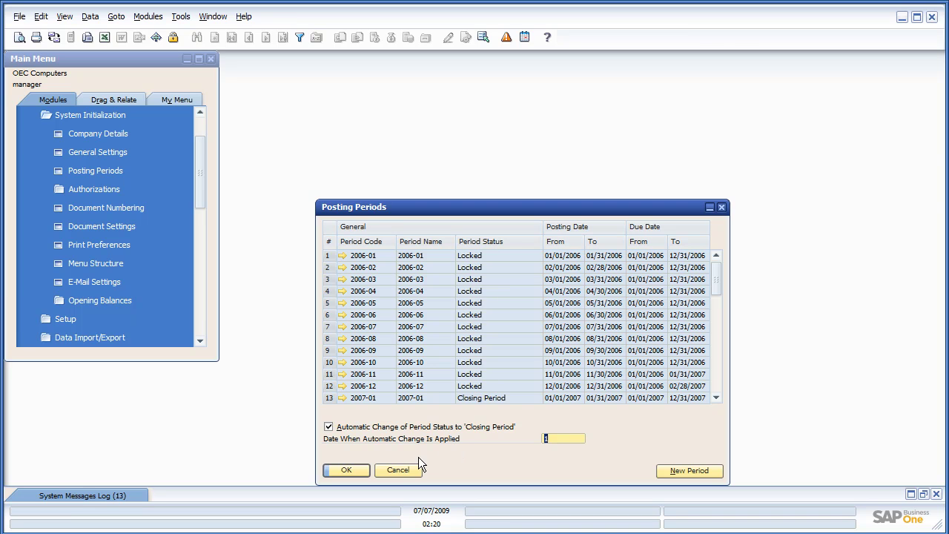
pyautogui.click(401, 470)
# Collapse the System Initialization and Utilities folders and expand the Financials module
pyautogui.click(86, 116)
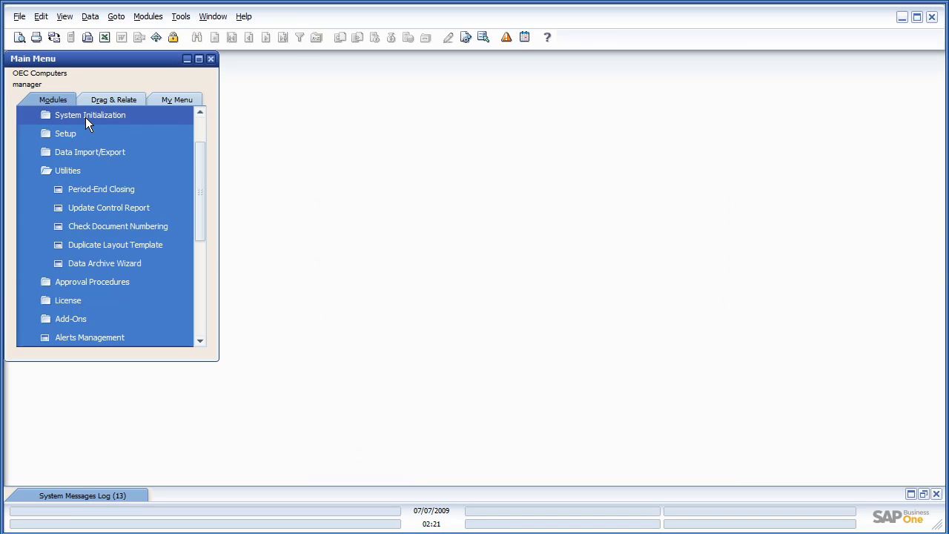
pyautogui.click(74, 171)
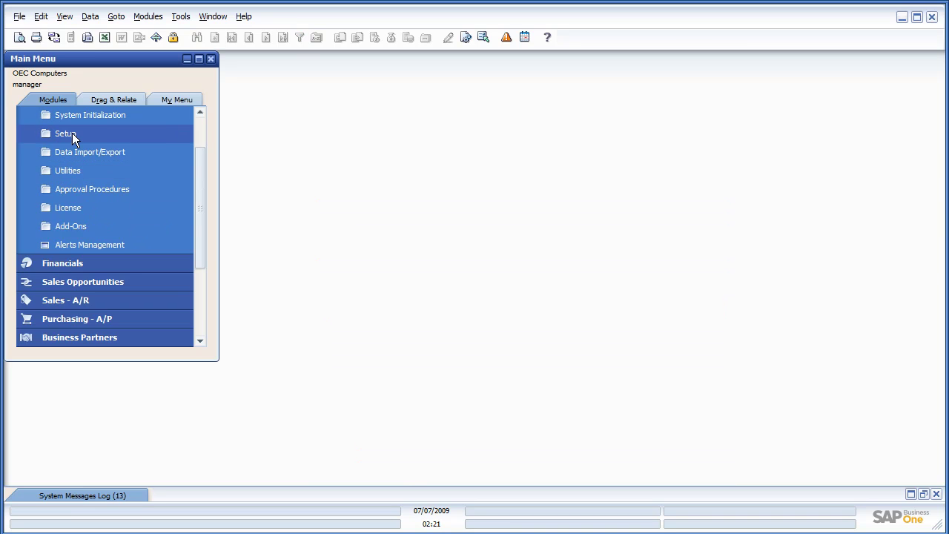
pyautogui.click(124, 259)
# Open the Chart of Accounts, scroll through Cash on Hand's 20 postings totaling 2,054.28, then close the history
pyautogui.click(141, 137)
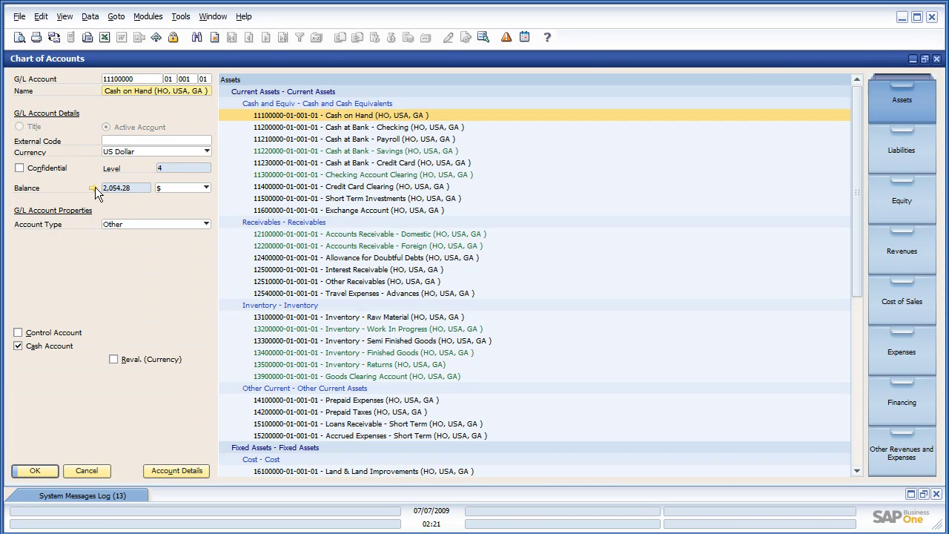
pyautogui.click(93, 188)
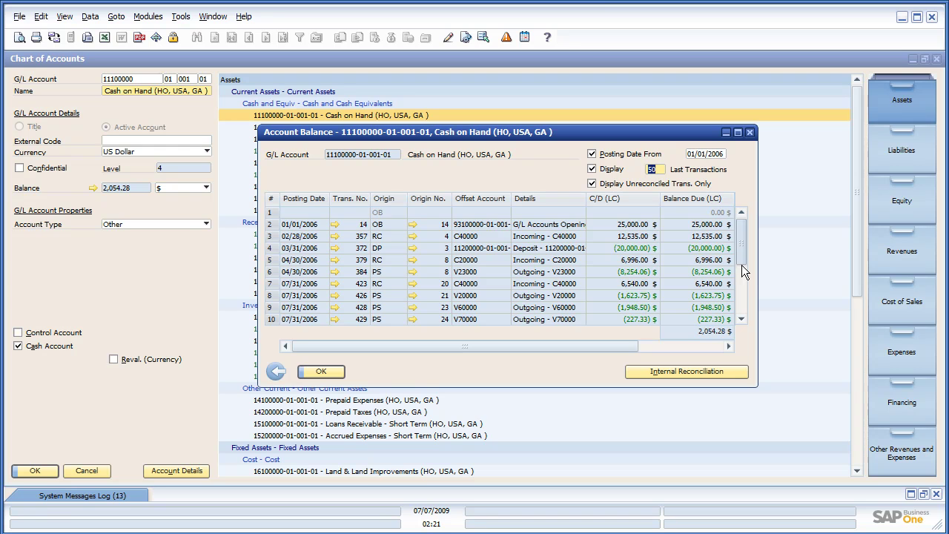
pyautogui.moveTo(741, 265); pyautogui.dragTo(741, 314)
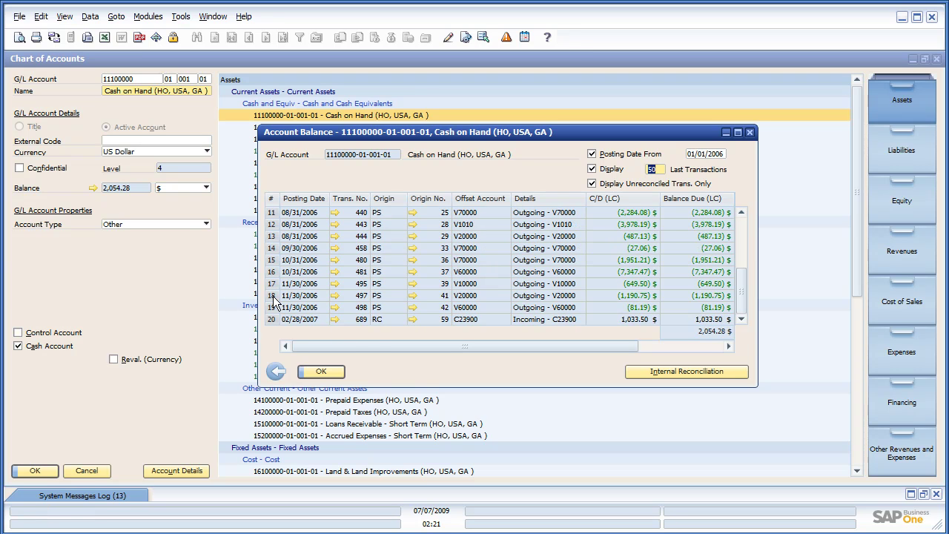
pyautogui.click(279, 371)
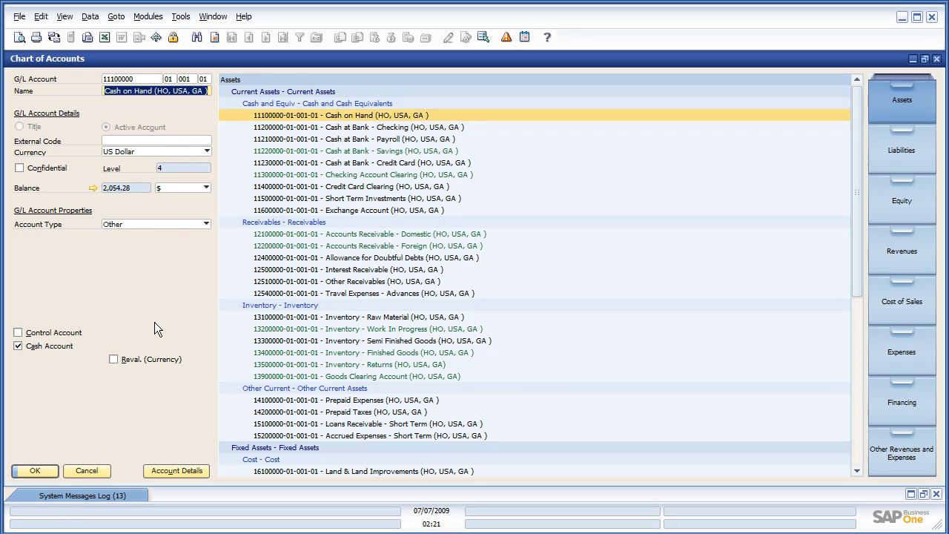
# Close the Chart of Accounts and launch the Data Archive Wizard from Administration > Utilities
pyautogui.click(48, 470)
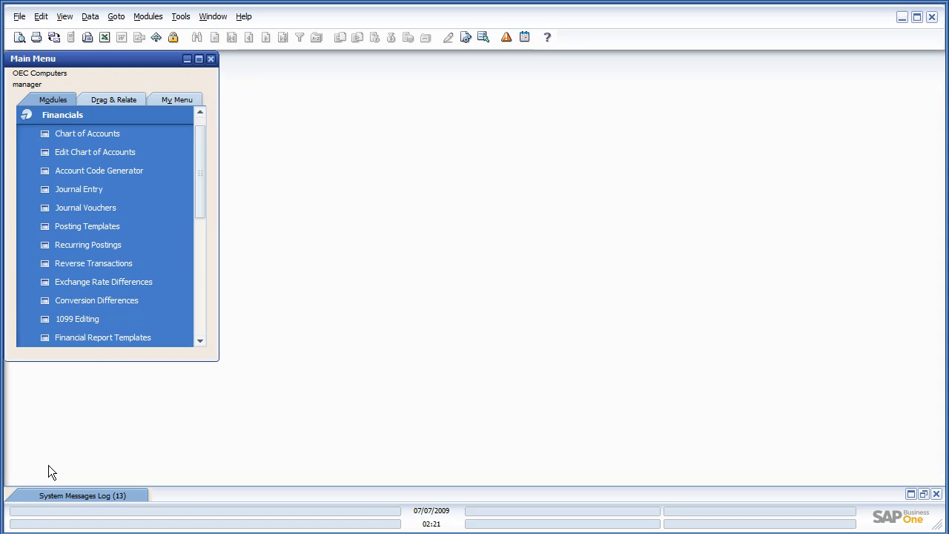
pyautogui.click(67, 116)
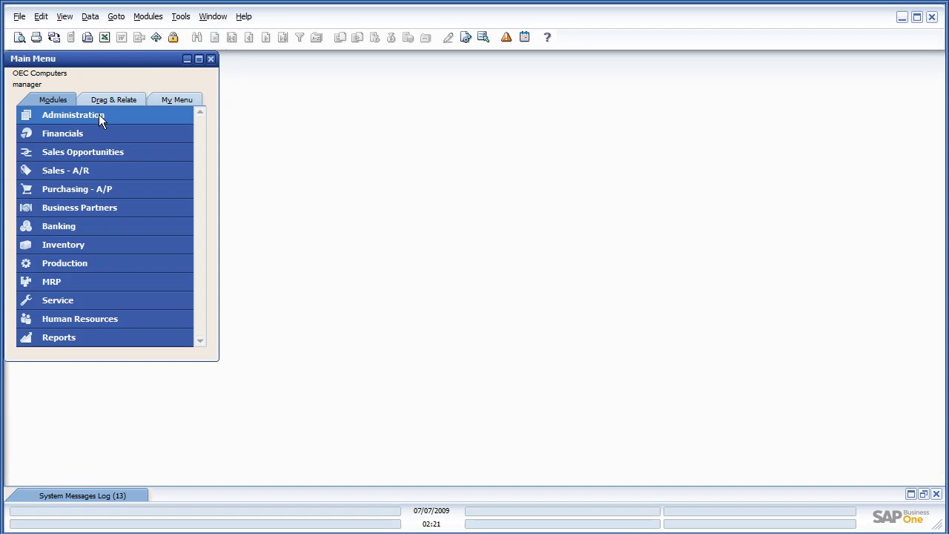
pyautogui.click(88, 117)
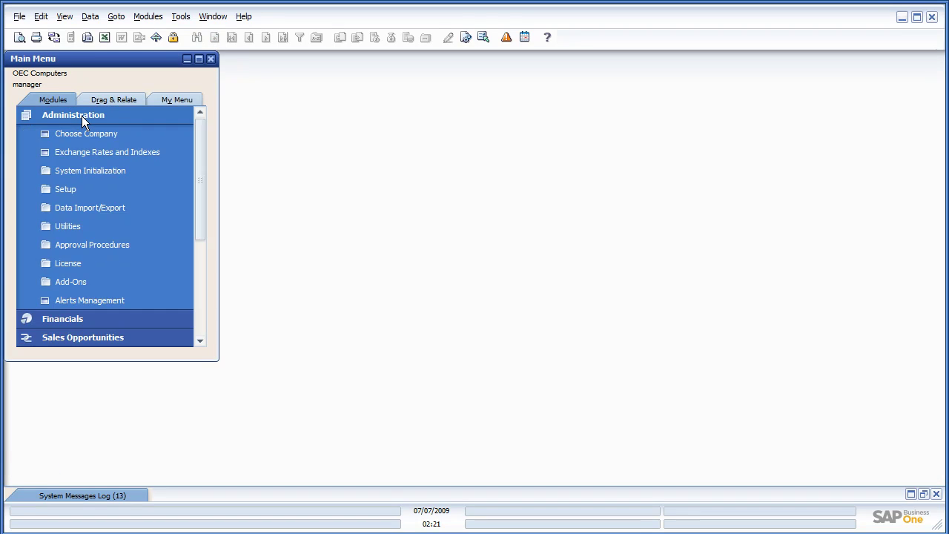
pyautogui.click(103, 225)
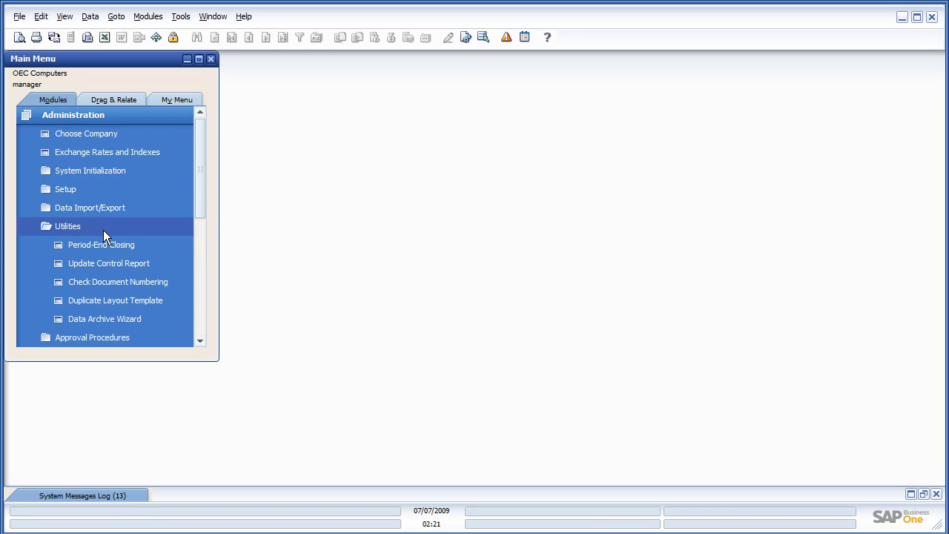
pyautogui.click(103, 318)
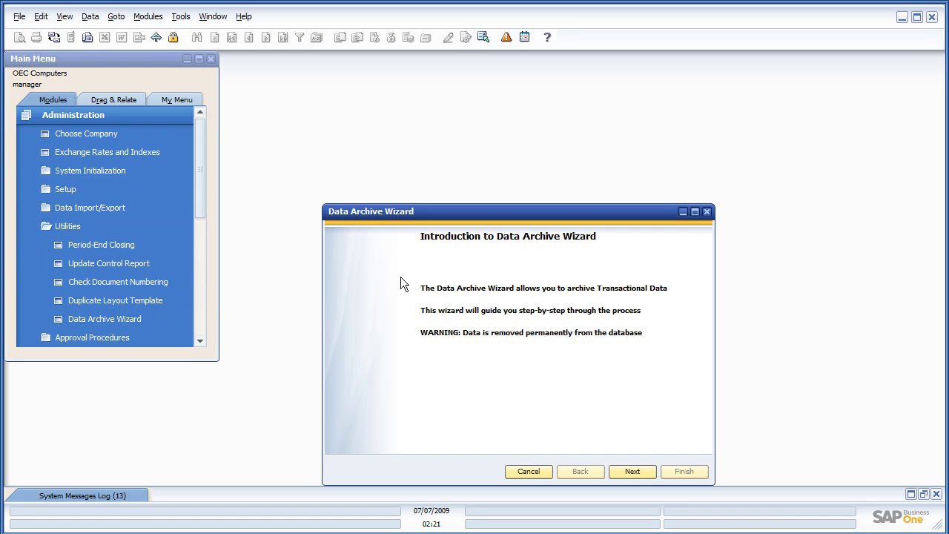
# Choose Start New Data Archive Run and set the archive period to 2006-12 (12/31/2006)
pyautogui.click(632, 472)
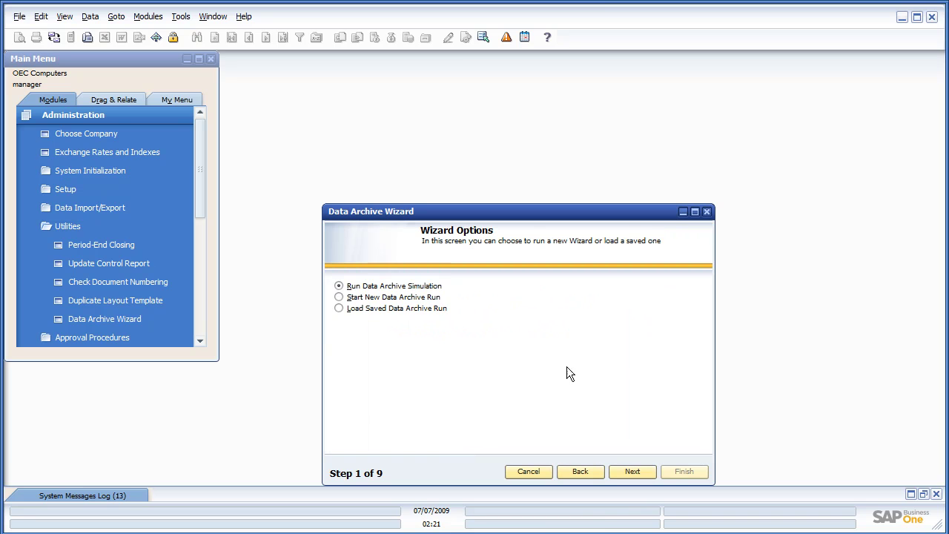
pyautogui.click(361, 297)
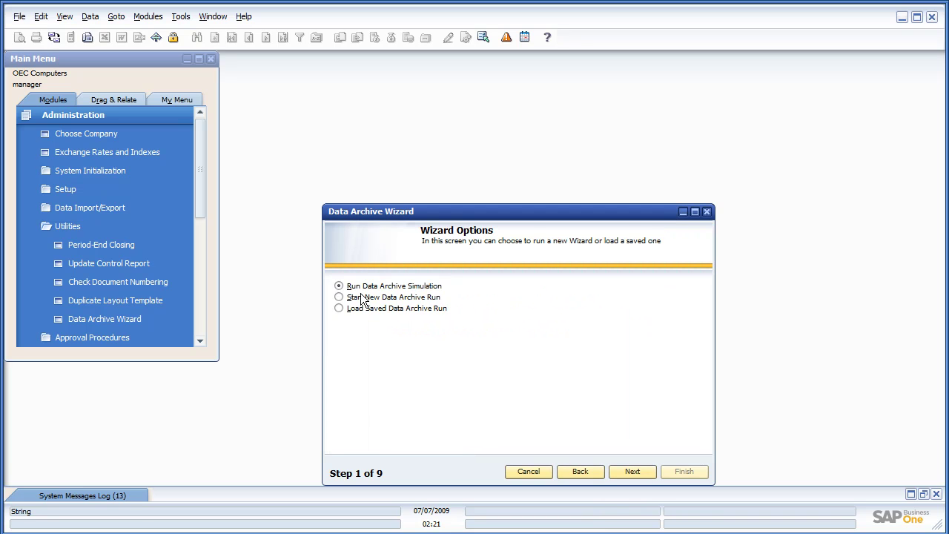
pyautogui.click(632, 472)
pyautogui.click(469, 311)
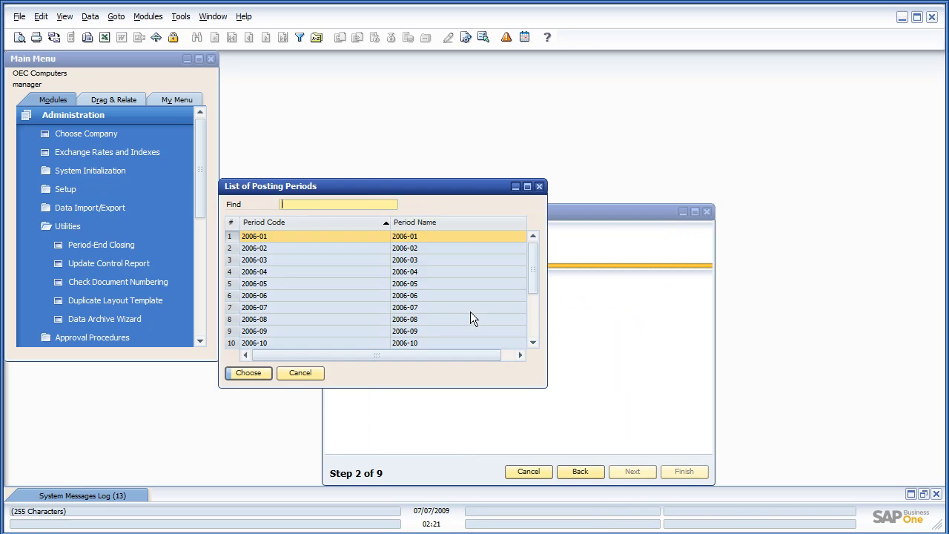
pyautogui.click(533, 343)
pyautogui.click(533, 343)
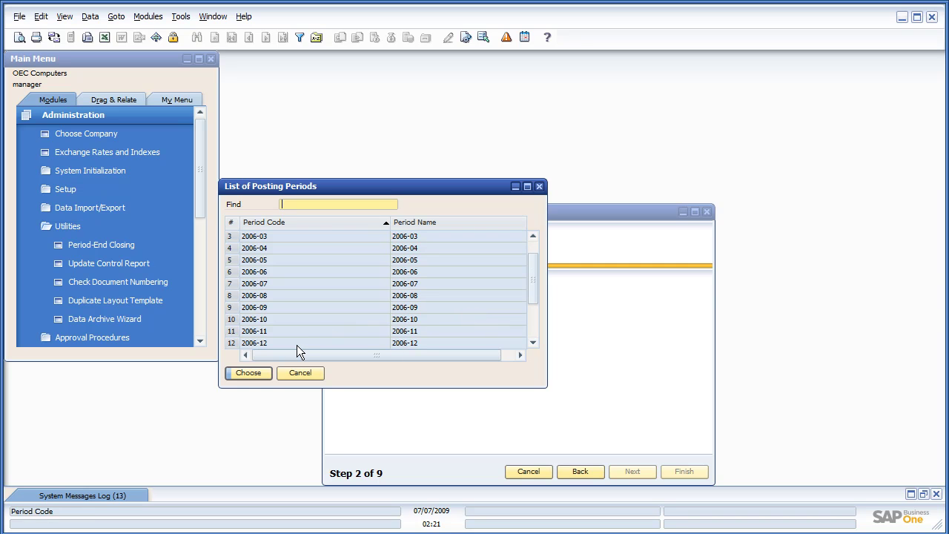
pyautogui.click(294, 346)
pyautogui.click(246, 374)
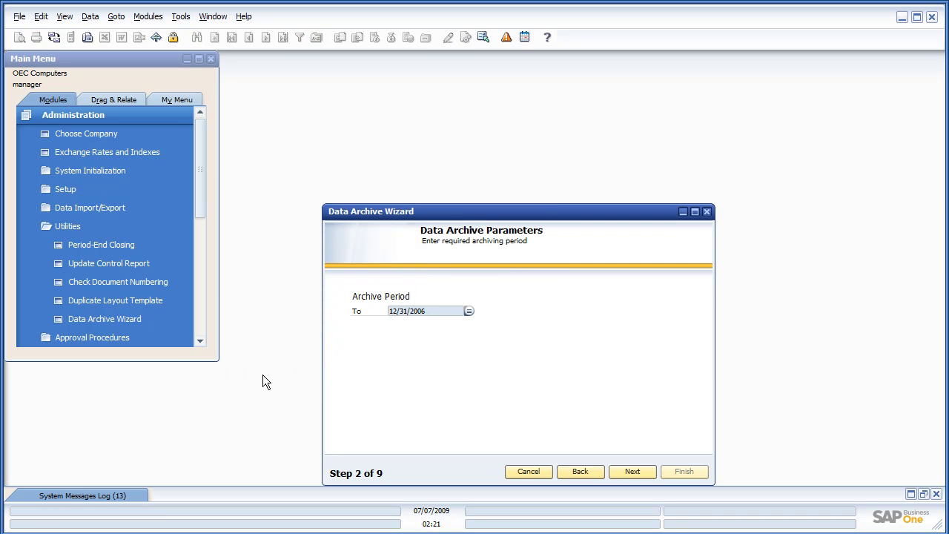
# Advance to Step 4 and inspect cluster 1's 20 transactions, then return to Cluster View
pyautogui.click(634, 472)
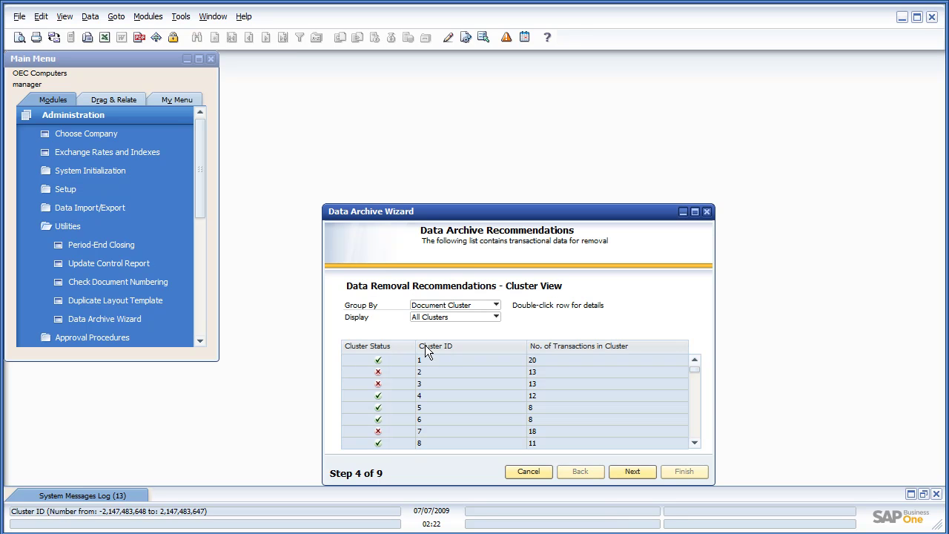
pyautogui.doubleClick(389, 361)
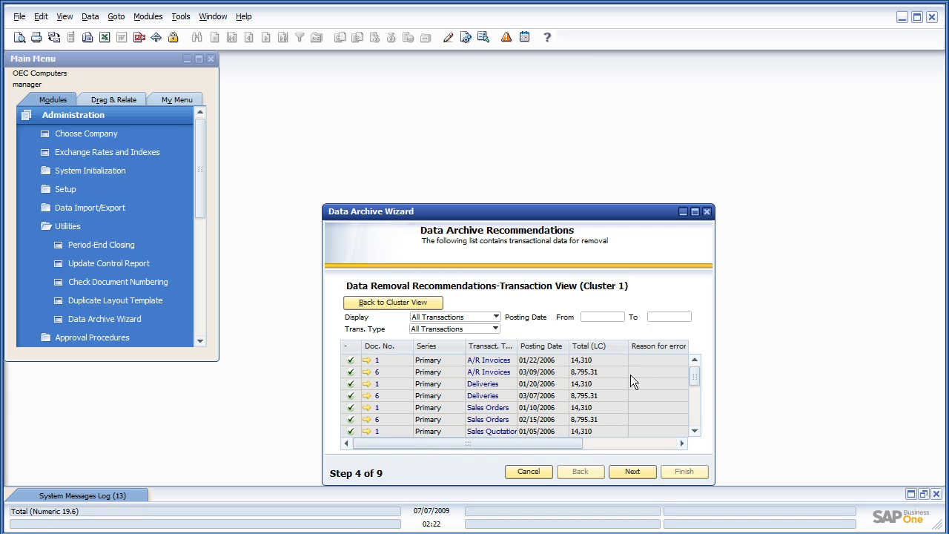
pyautogui.moveTo(692, 373); pyautogui.dragTo(692, 400)
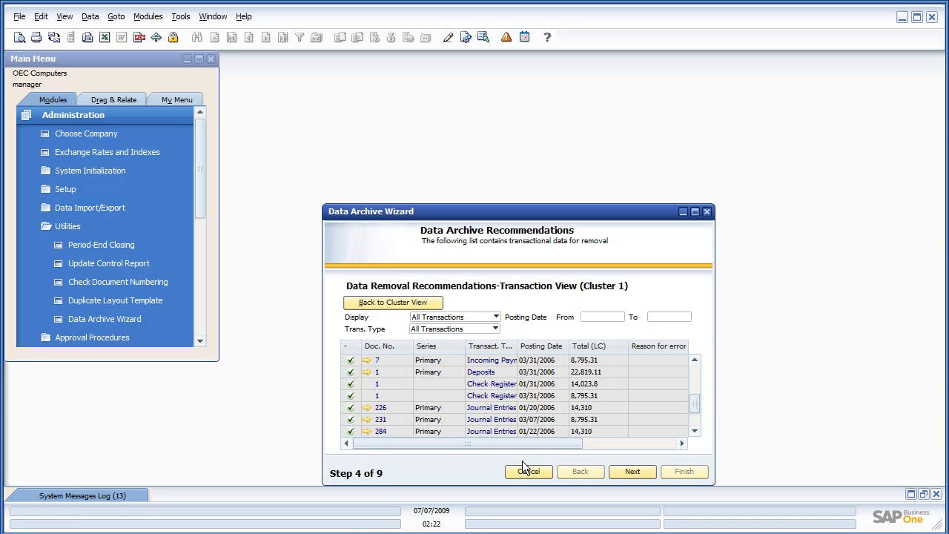
pyautogui.click(396, 305)
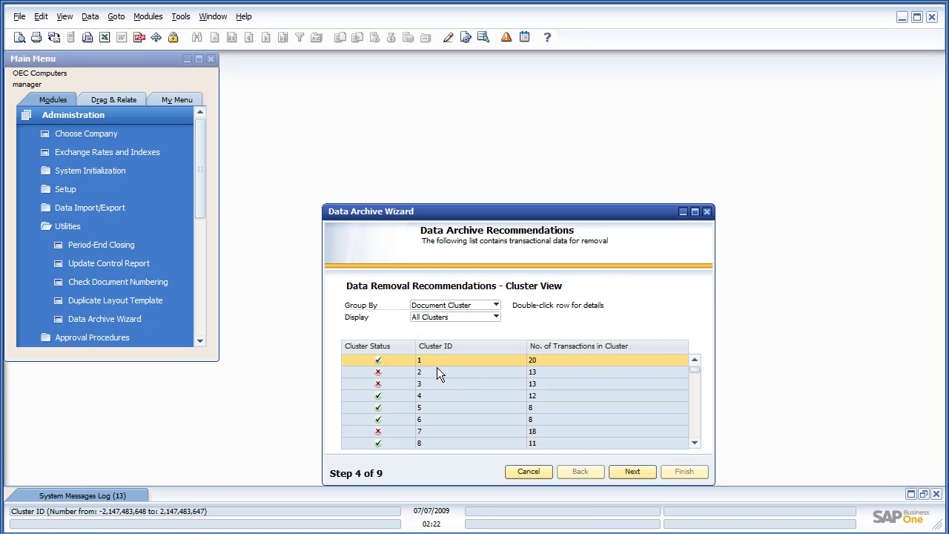
# View cluster 2's transactions and cancel the Customer Equipment Card
pyautogui.doubleClick(398, 371)
pyautogui.moveTo(691, 383); pyautogui.dragTo(693, 412)
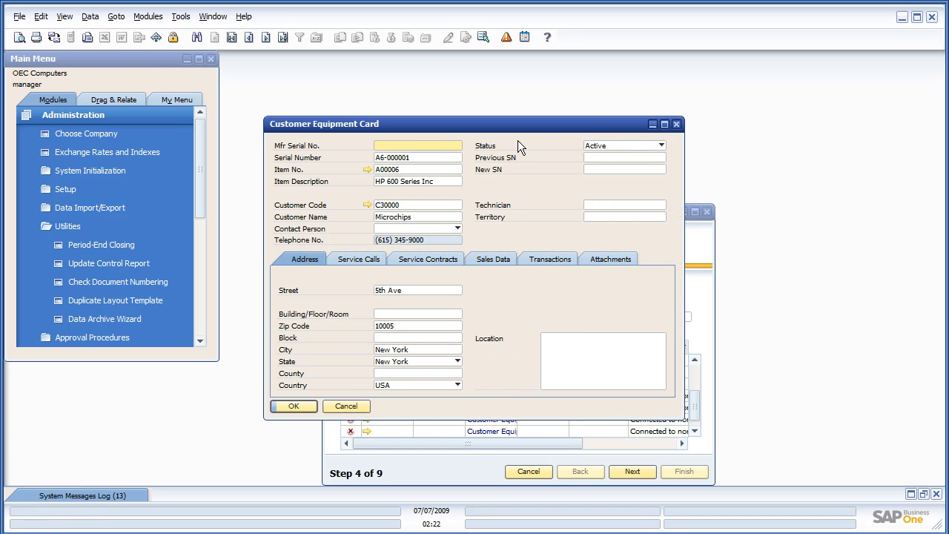
pyautogui.click(361, 405)
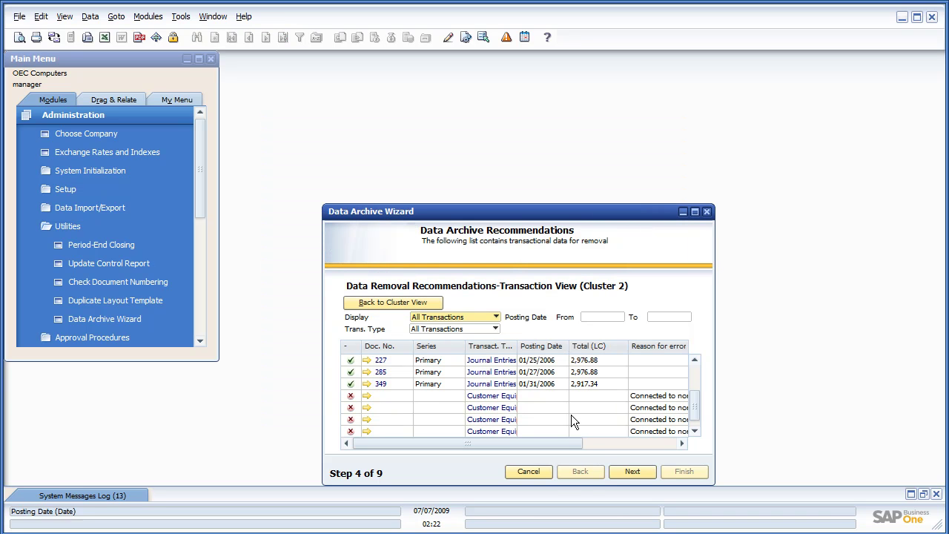
# Return to the cluster overview, scroll the grid, and advance to Journal Entry Compression Rules
pyautogui.click(387, 302)
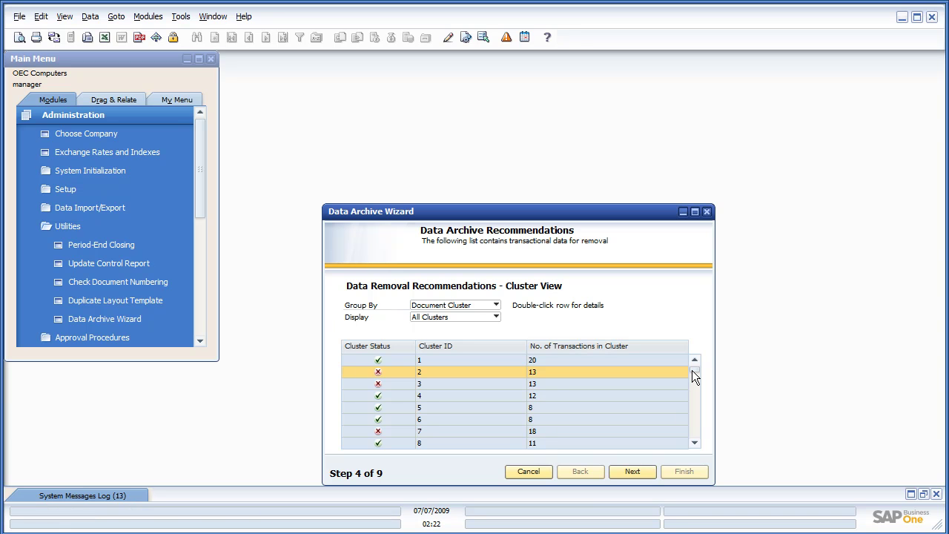
pyautogui.moveTo(692, 370); pyautogui.dragTo(688, 443)
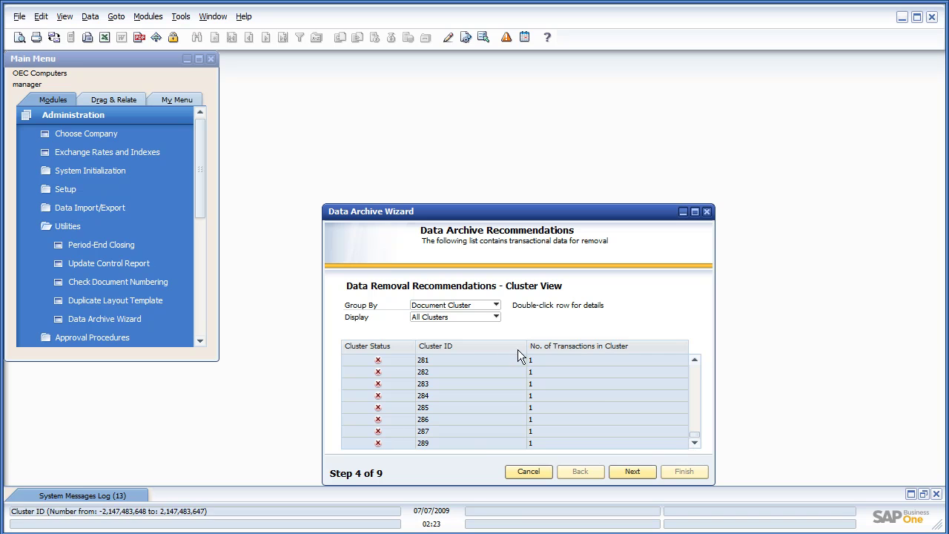
pyautogui.click(632, 471)
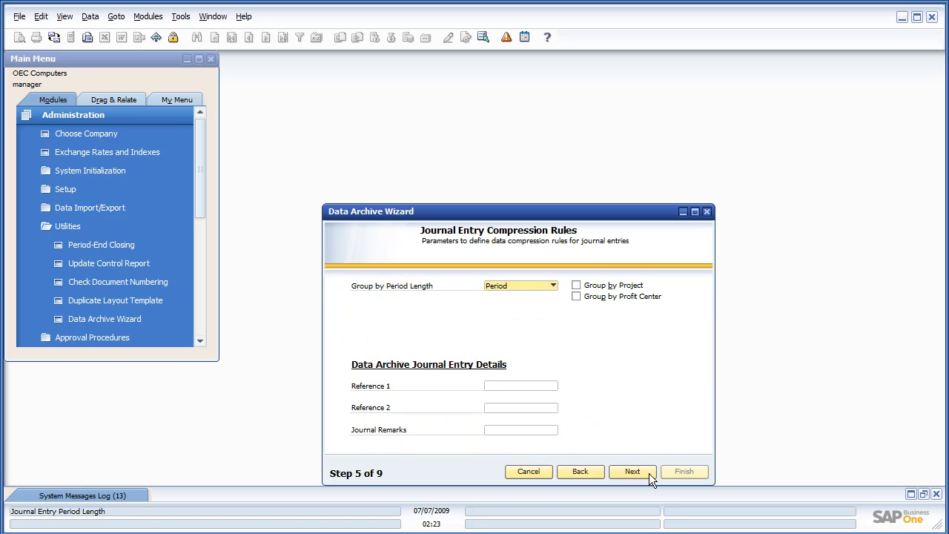
# Keep grouping by Period, enter 'Data Archive 2006' as Reference 1, and continue to Expected Results
pyautogui.click(538, 290)
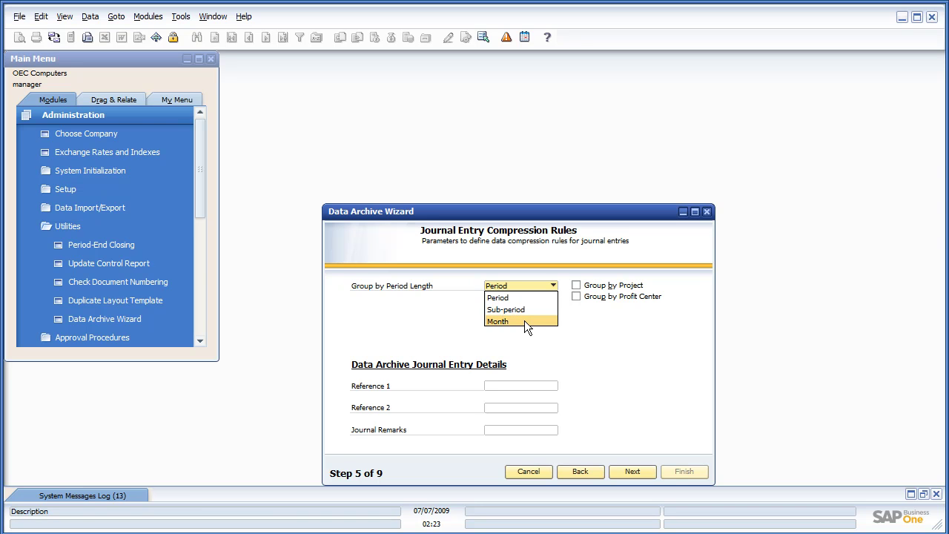
pyautogui.click(605, 323)
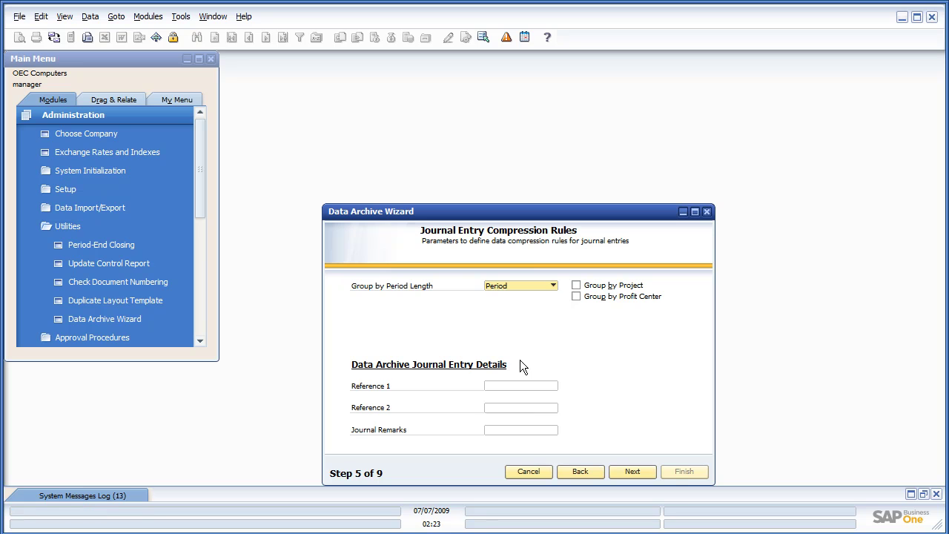
pyautogui.click(500, 383)
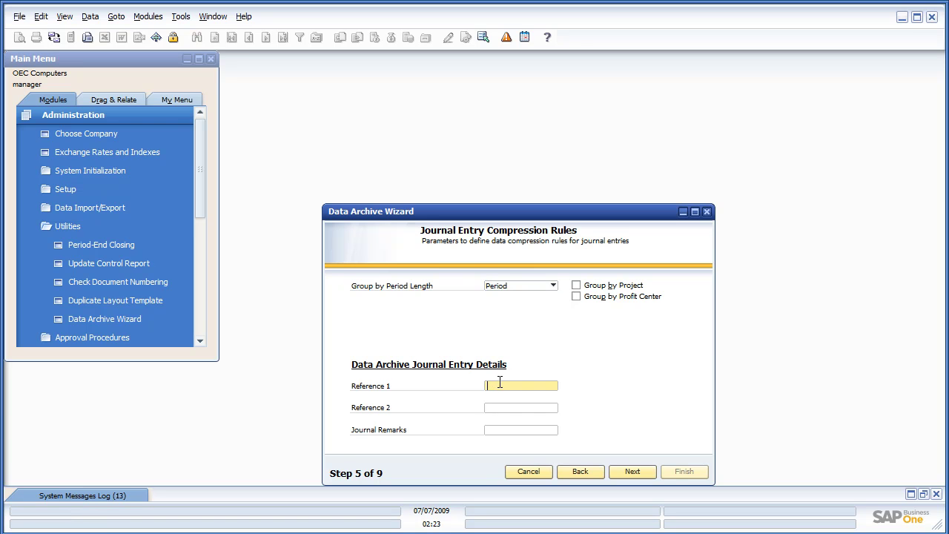
pyautogui.write('Data Archive 2006')
pyautogui.click(630, 471)
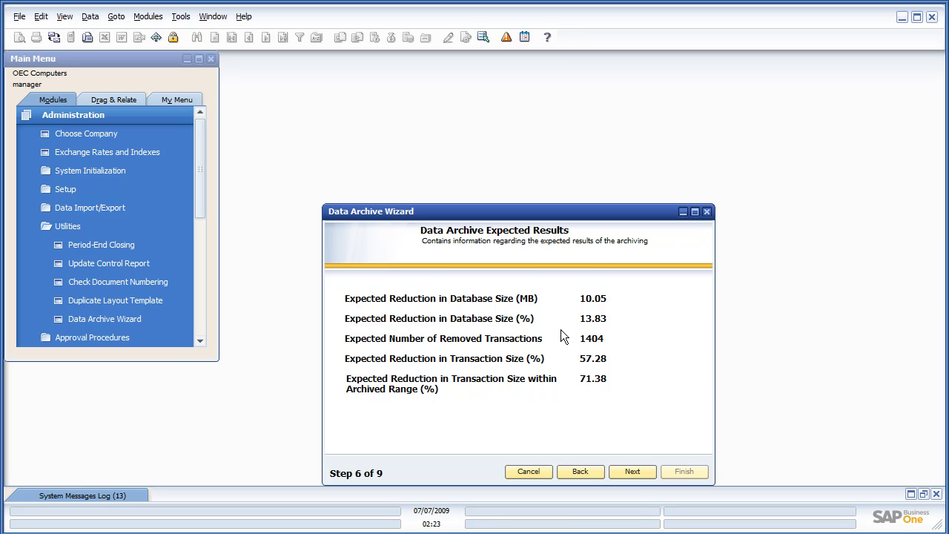
# Run the archive, removing 1403 transactions (7.75 MB), and view the error log
pyautogui.click(627, 471)
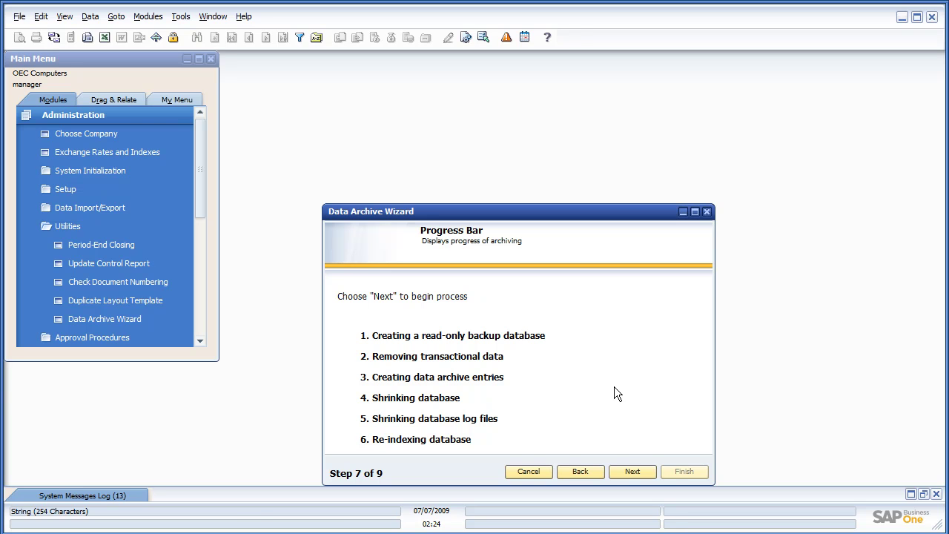
pyautogui.click(627, 471)
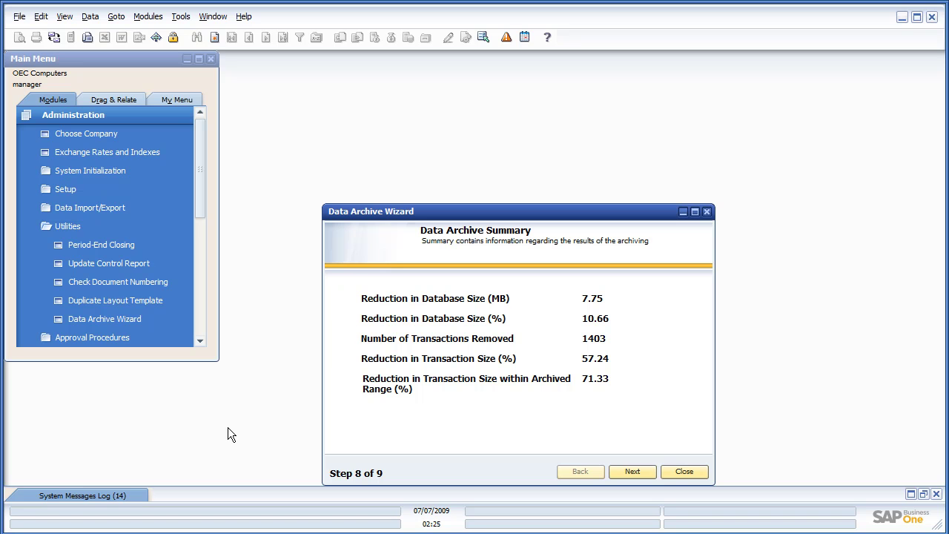
pyautogui.click(632, 472)
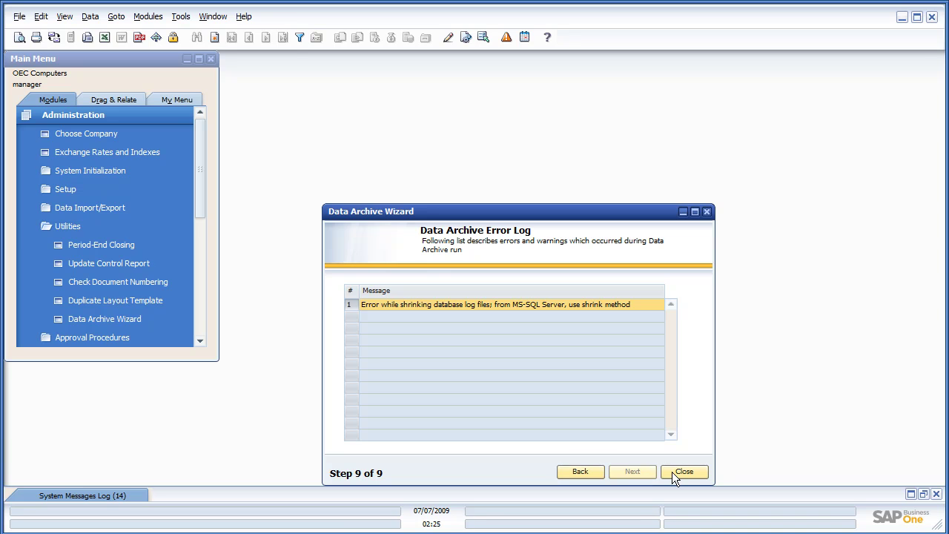
# Close the Data Archive Wizard, collapse Utilities, and switch to SQL Server Management Studio
pyautogui.click(675, 471)
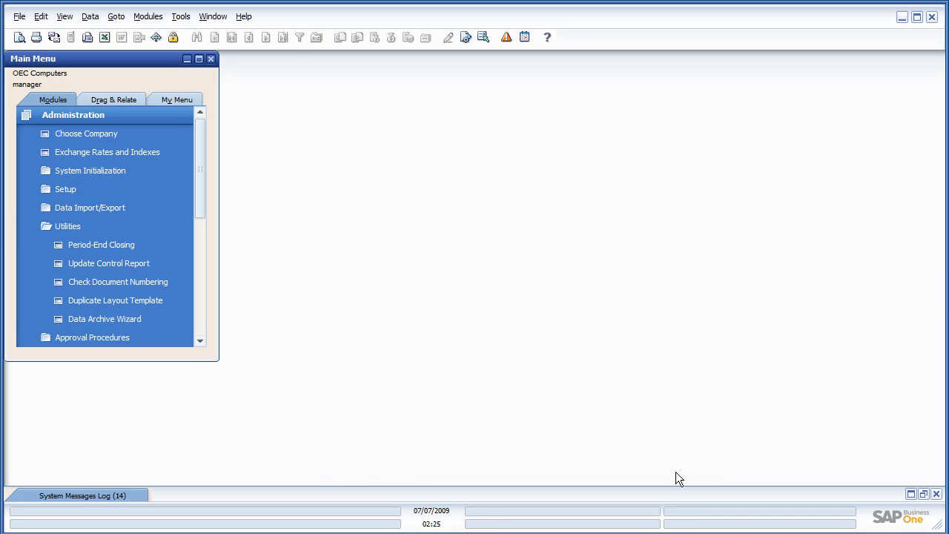
pyautogui.click(103, 224)
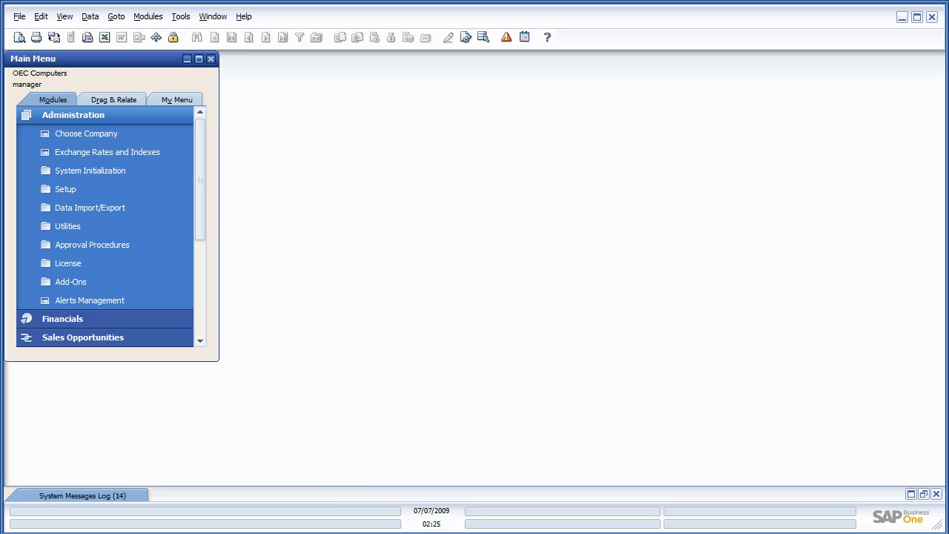
pyautogui.hotkey('alt', 'Tab')
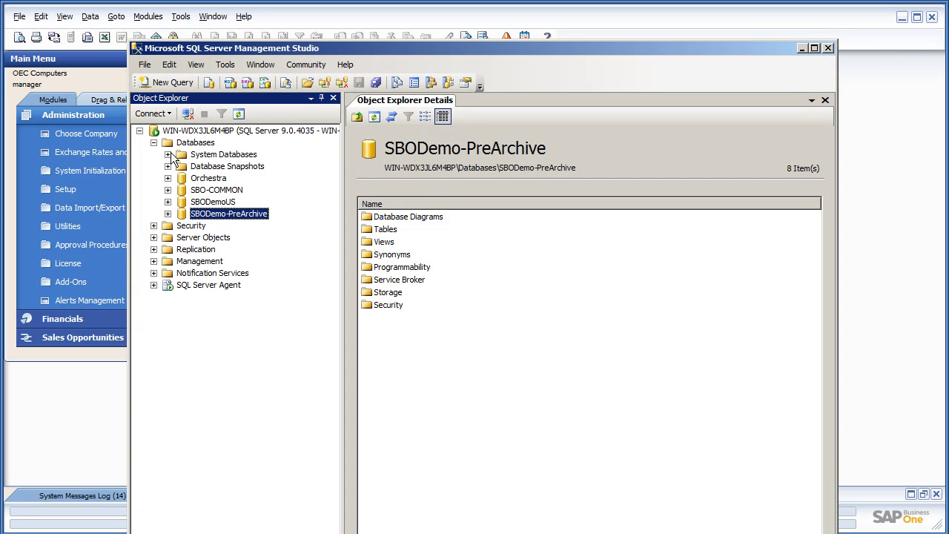
# Collapse the Databases node to show all six databases, then switch to the Backup folder
pyautogui.click(154, 143)
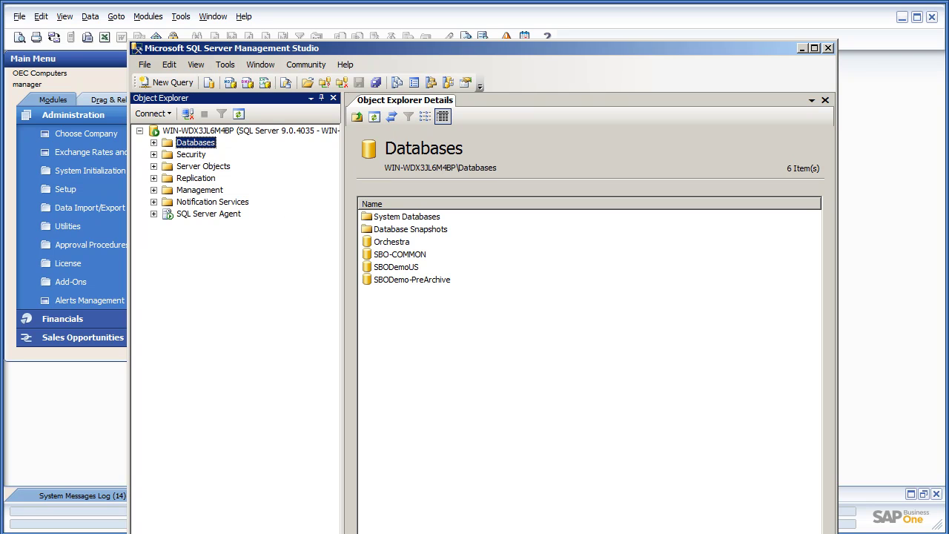
pyautogui.hotkey('alt', 'Tab')
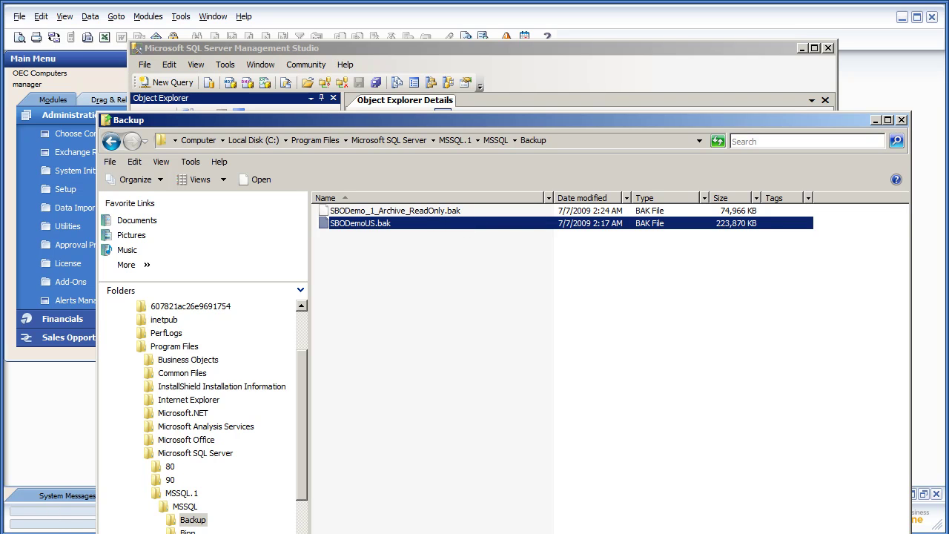
# Minimize the Backup folder after confirming SBODemo_1_Archive_ReadOnly.bak, and return to SAP Business One
pyautogui.click(874, 123)
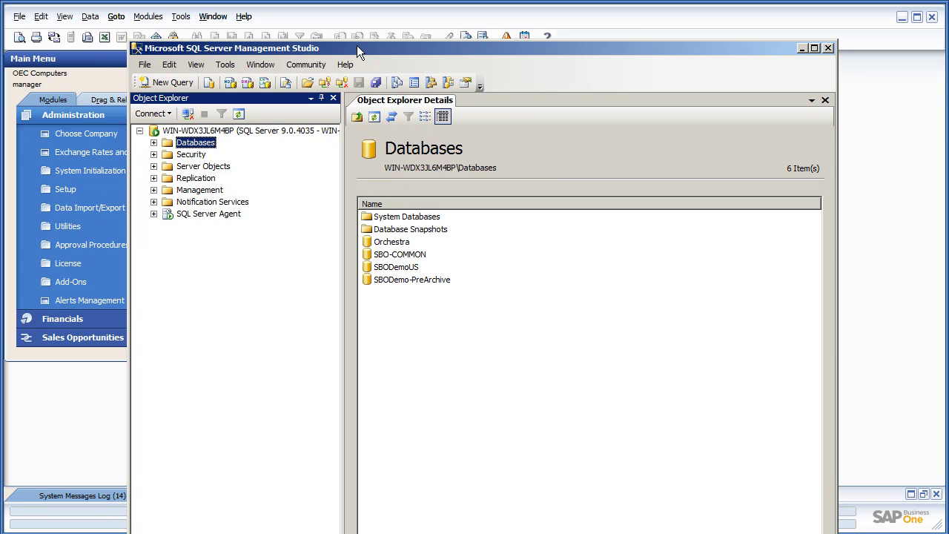
pyautogui.click(355, 17)
# Open Cash on Hand's balance history in the Chart of Accounts, then Data Archive journal entry 841
pyautogui.click(98, 117)
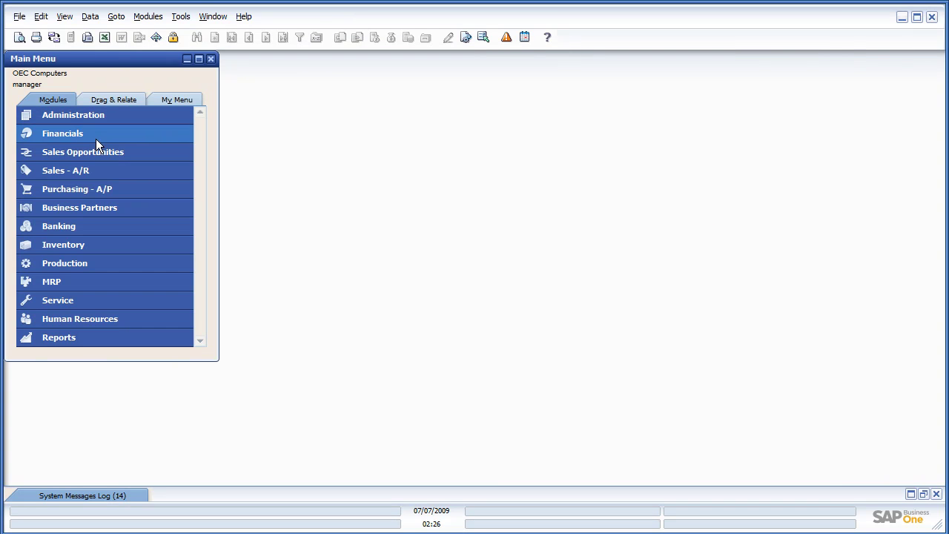
pyautogui.click(98, 134)
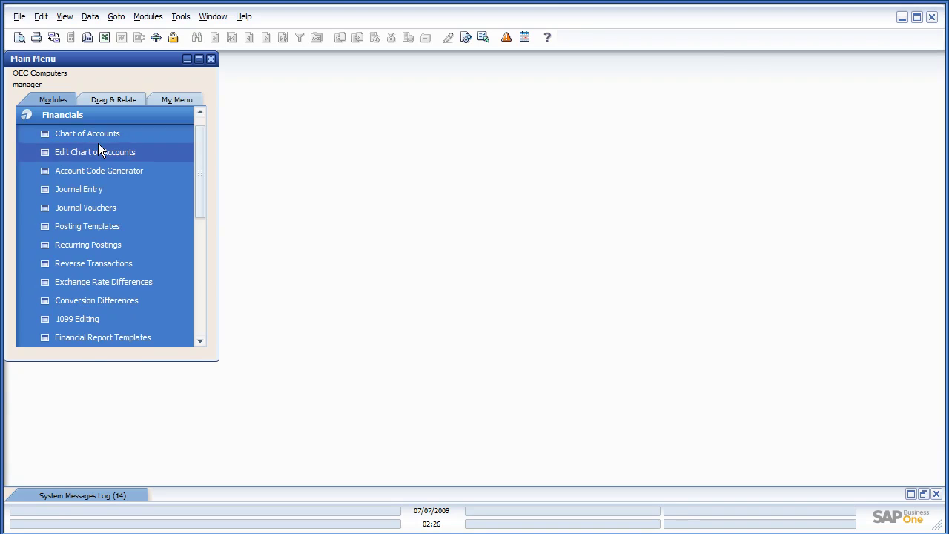
pyautogui.click(98, 136)
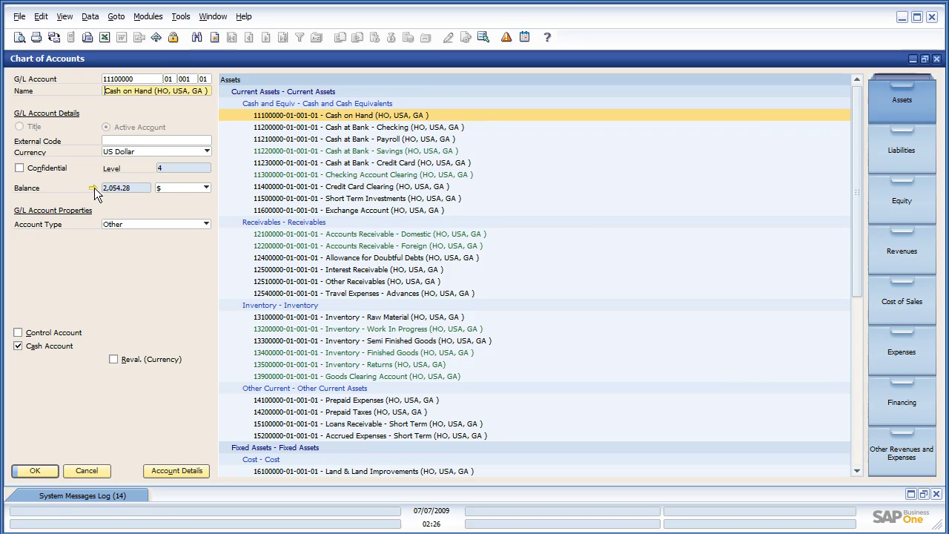
pyautogui.click(93, 188)
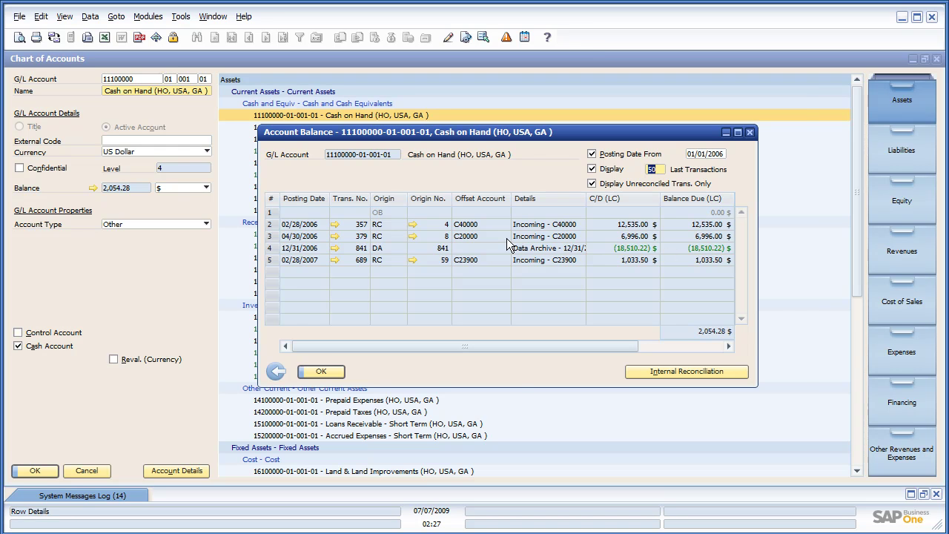
pyautogui.click(335, 248)
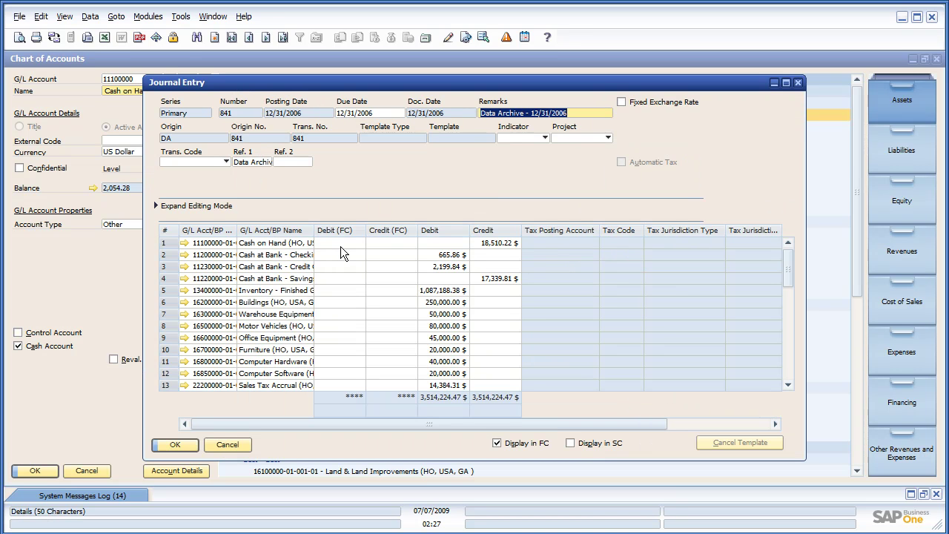